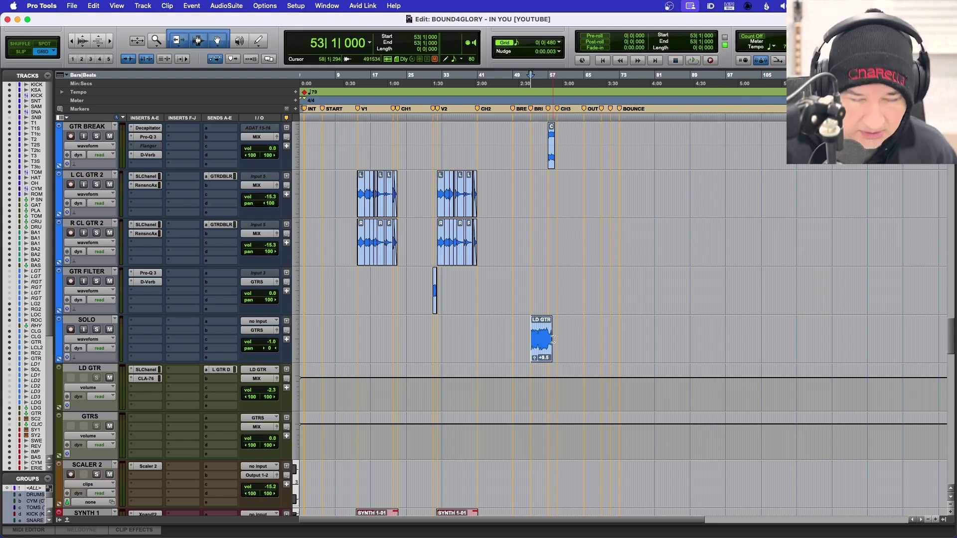
# Zoom in on the LD GTR solo clip and play it back.
pyautogui.press('t')
pyautogui.press('t')
pyautogui.press('t')
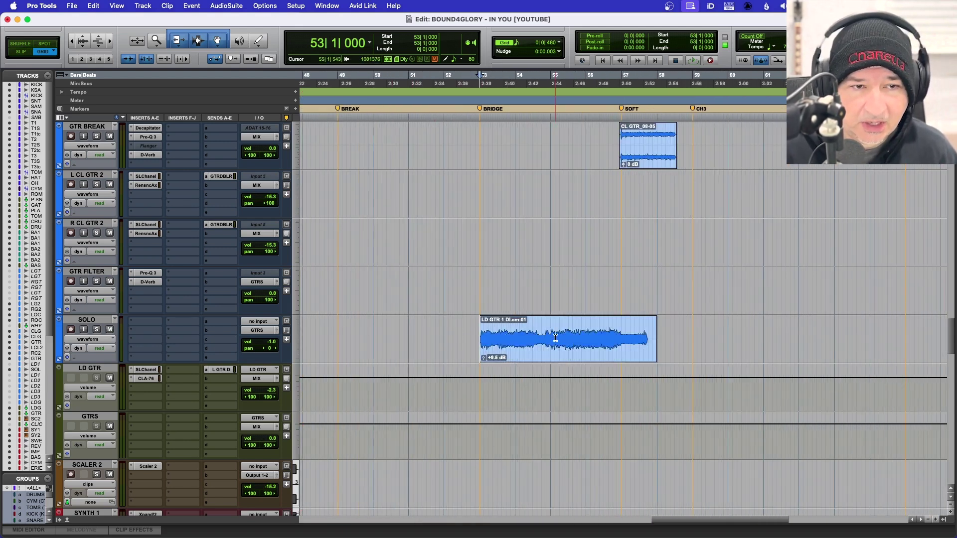
pyautogui.hscroll(2, 555, 339)
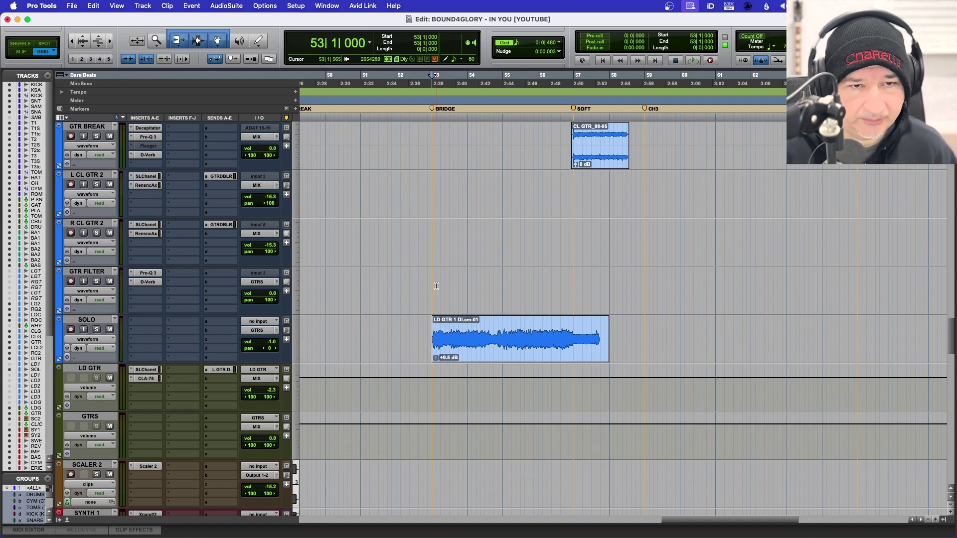
pyautogui.press('space')
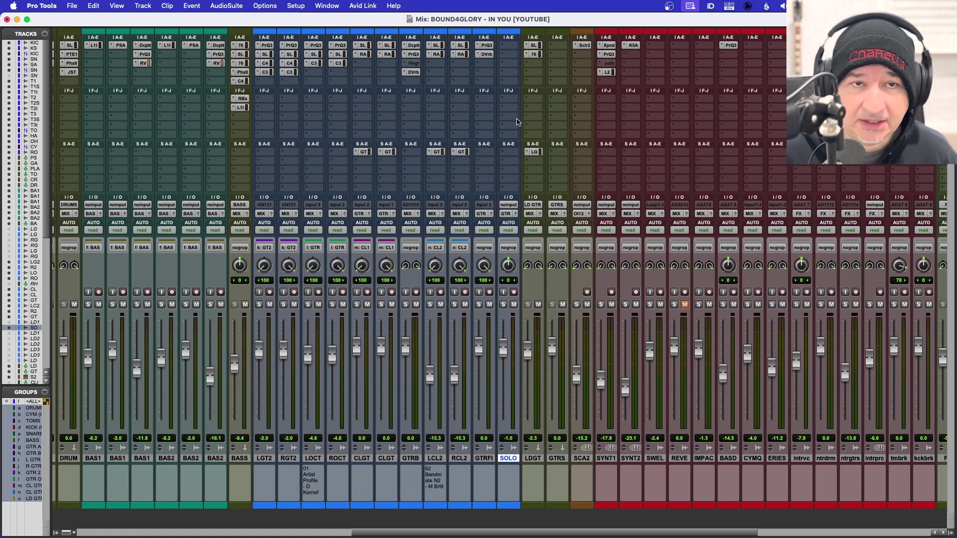
# Insert SSLChannel on the SOLO track and position its plugin window.
pyautogui.click(509, 45)
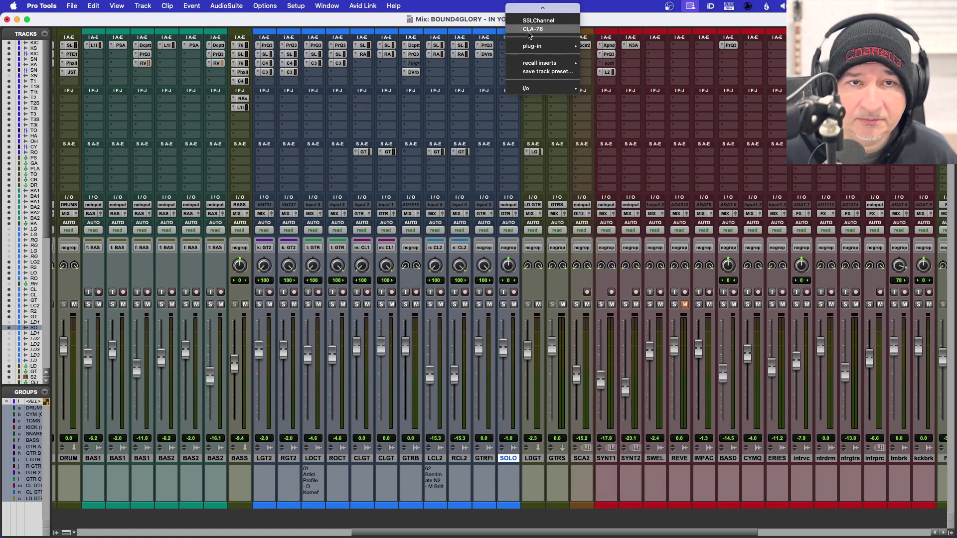
pyautogui.click(569, 45)
pyautogui.moveTo(656, 101); pyautogui.dragTo(665, 91)
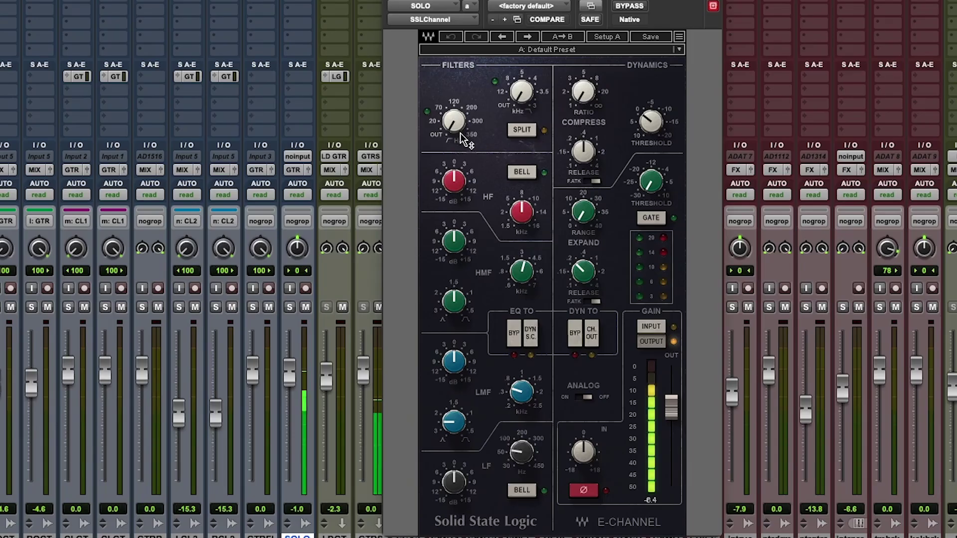
# Engage the SSL high-pass filter around 180 Hz, comparing via undo/redo and bypass.
pyautogui.moveTo(456, 129); pyautogui.dragTo(456, 120)
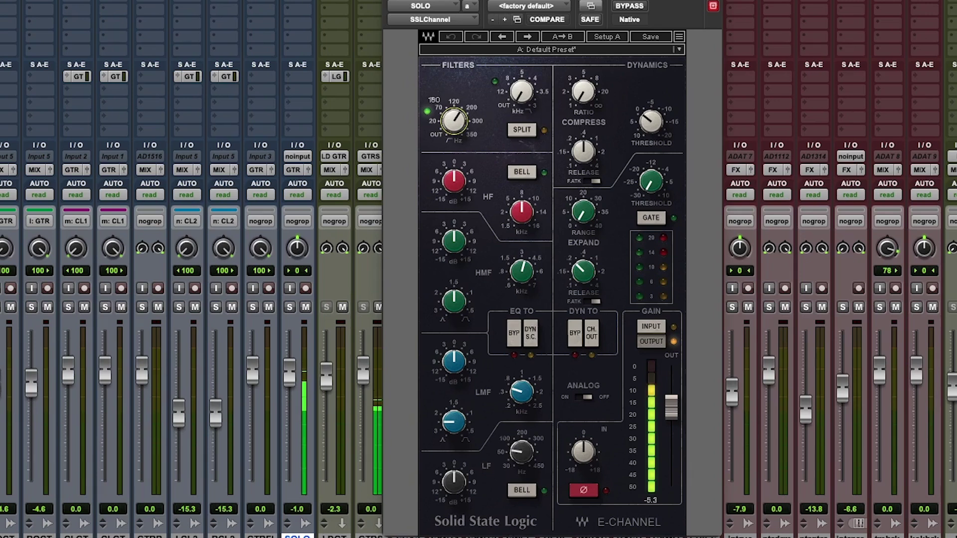
pyautogui.click(450, 38)
pyautogui.click(475, 39)
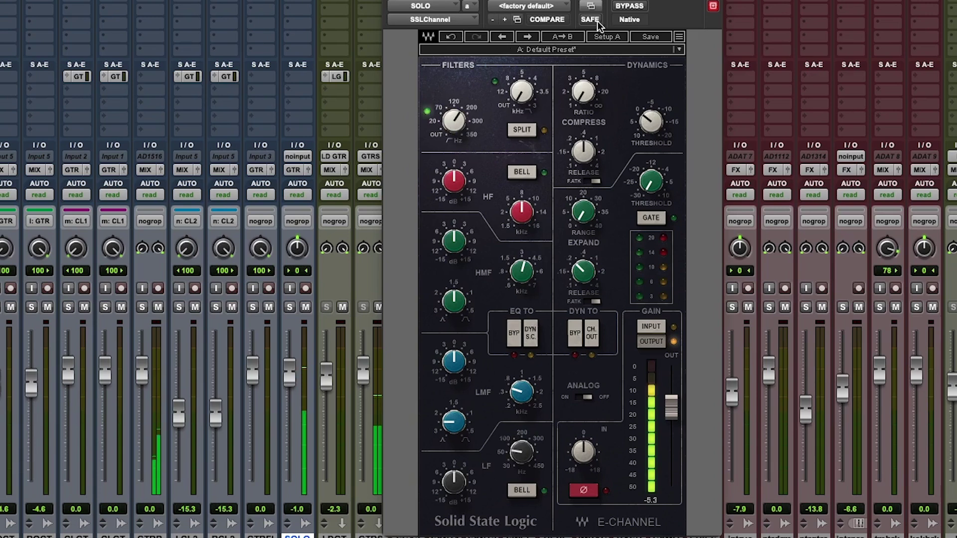
pyautogui.click(632, 6)
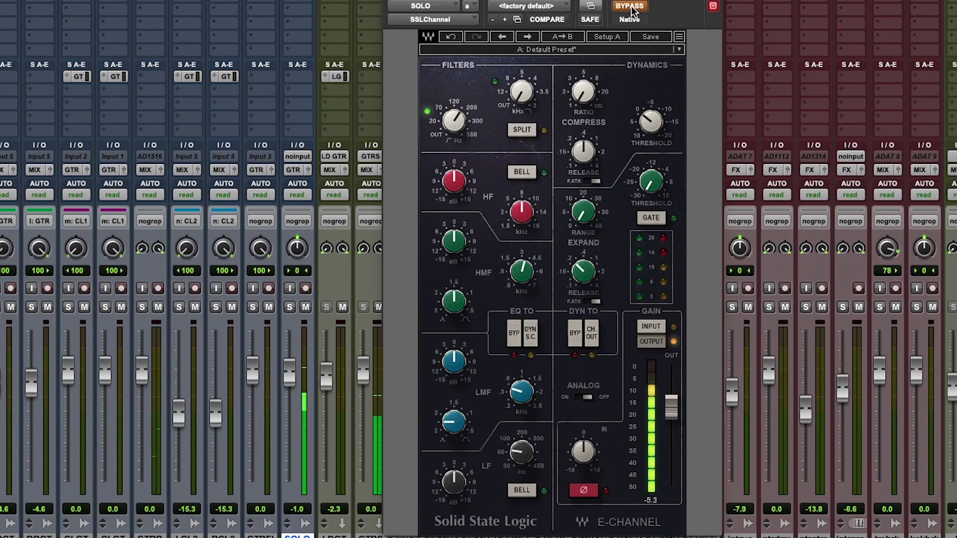
pyautogui.click(635, 8)
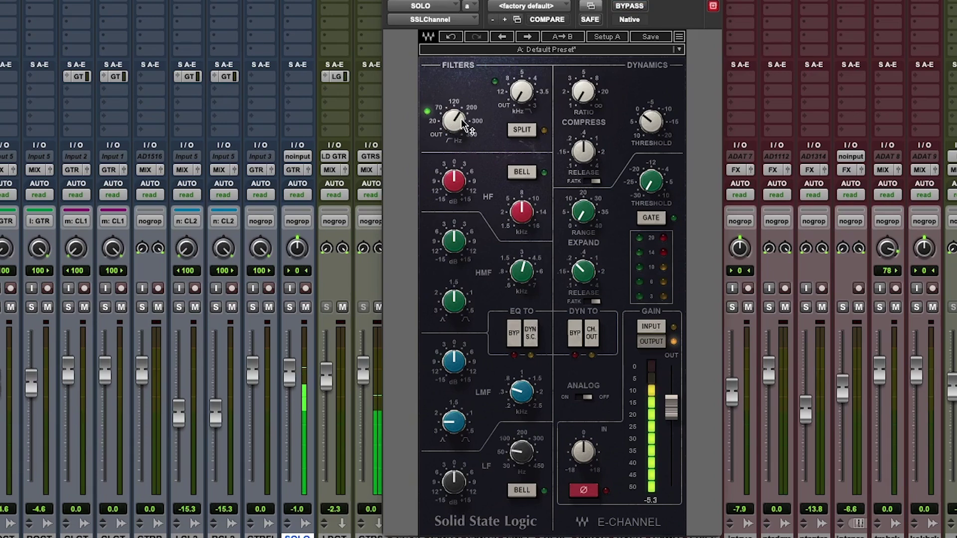
pyautogui.moveTo(468, 128); pyautogui.dragTo(468, 125)
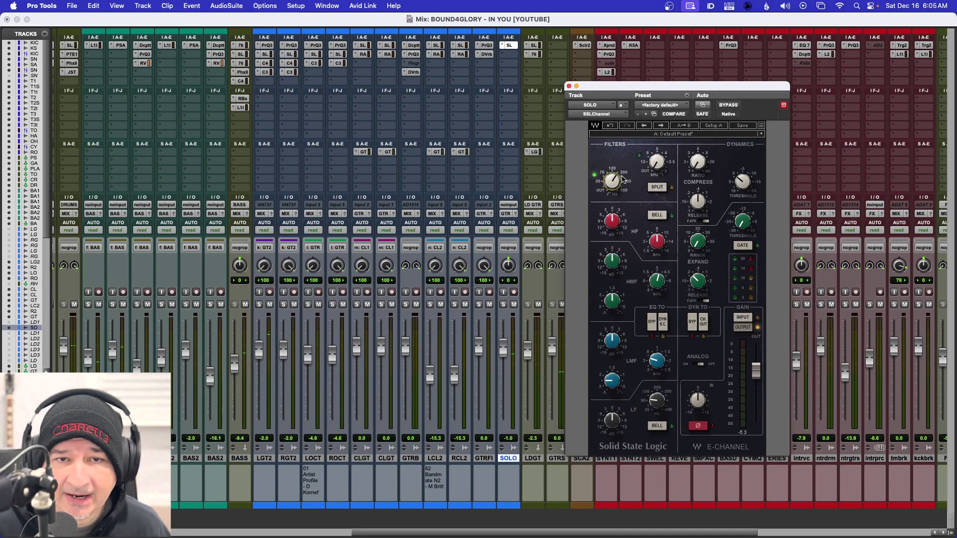
pyautogui.moveTo(623, 180); pyautogui.dragTo(618, 186)
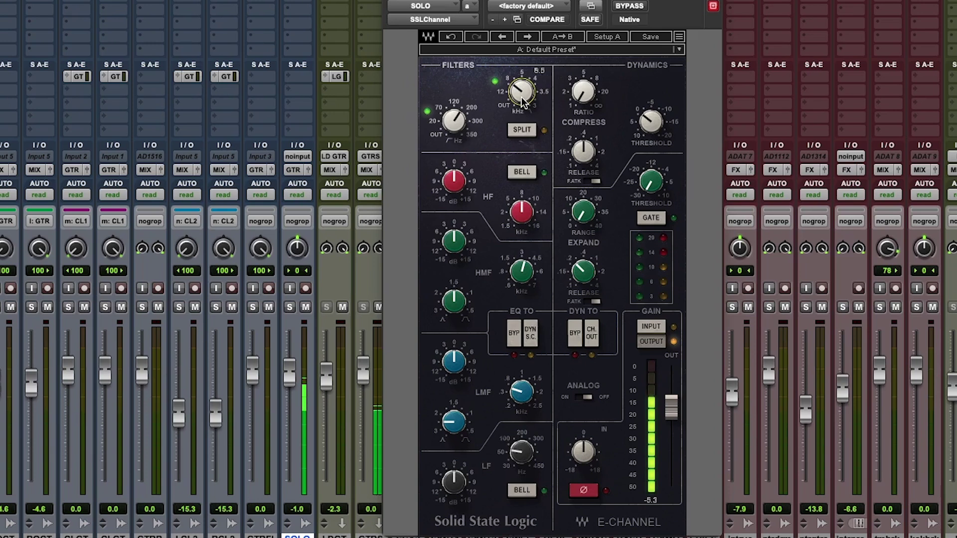
pyautogui.click(452, 37)
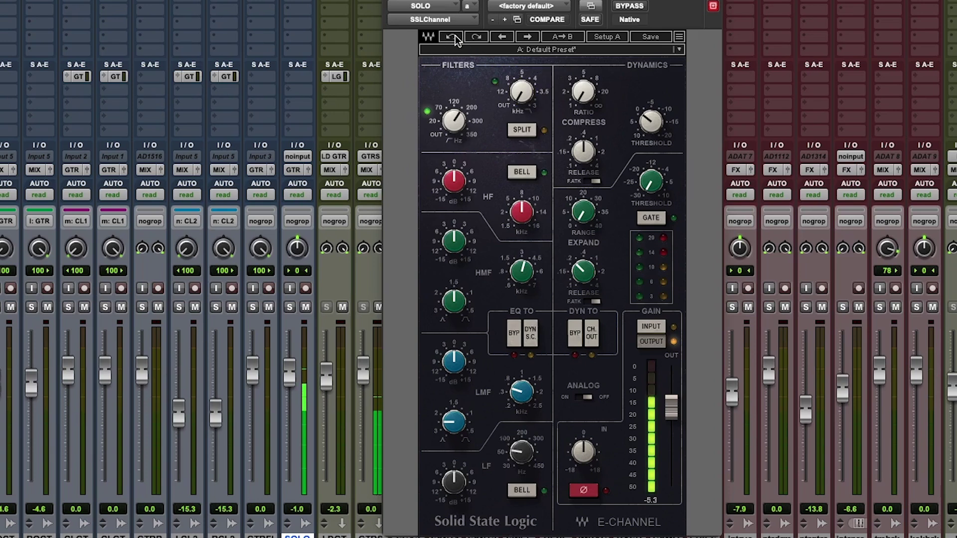
pyautogui.click(628, 6)
pyautogui.click(628, 7)
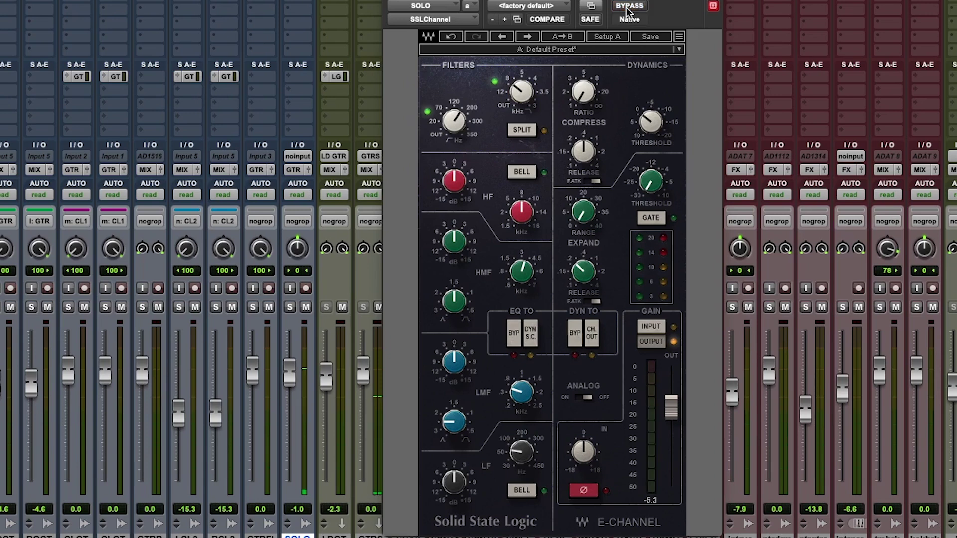
pyautogui.click(629, 8)
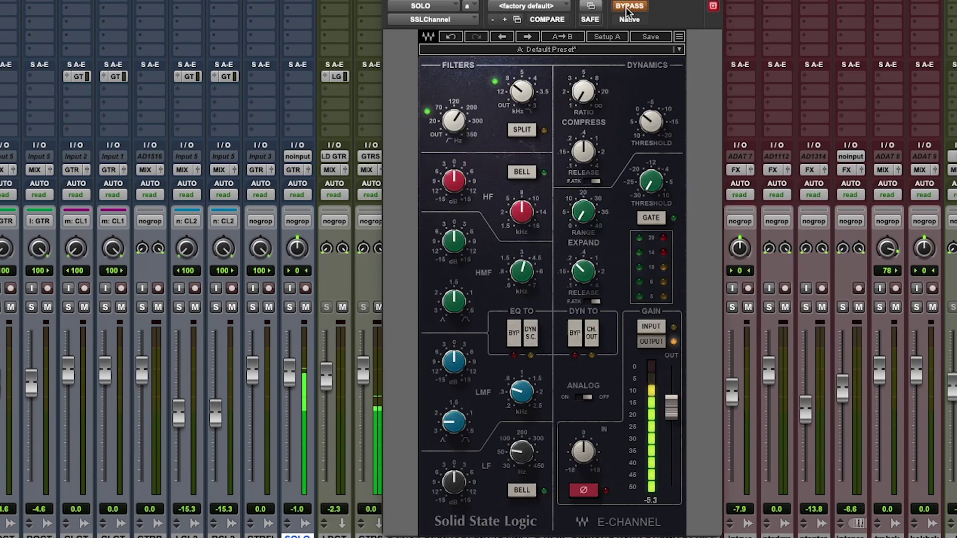
pyautogui.click(629, 6)
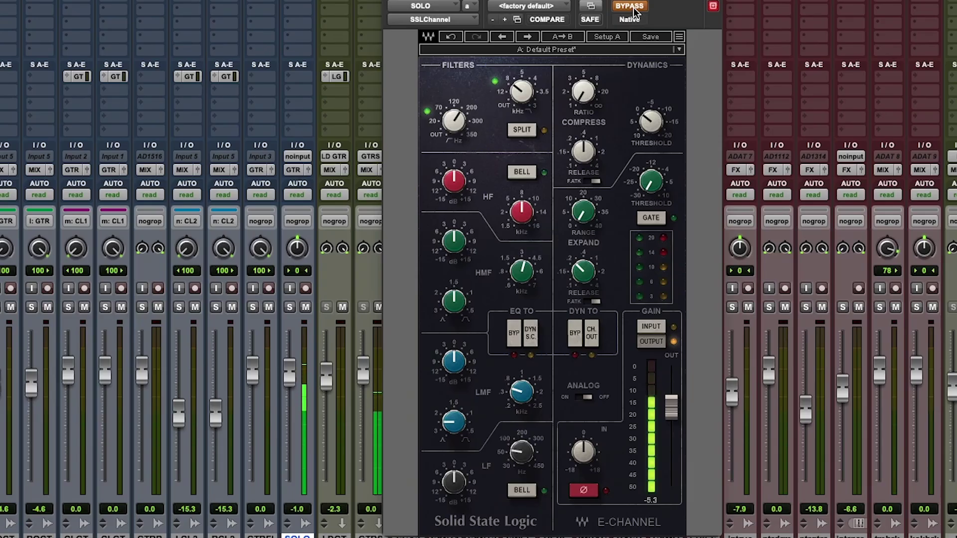
pyautogui.click(637, 7)
pyautogui.click(636, 8)
pyautogui.click(636, 7)
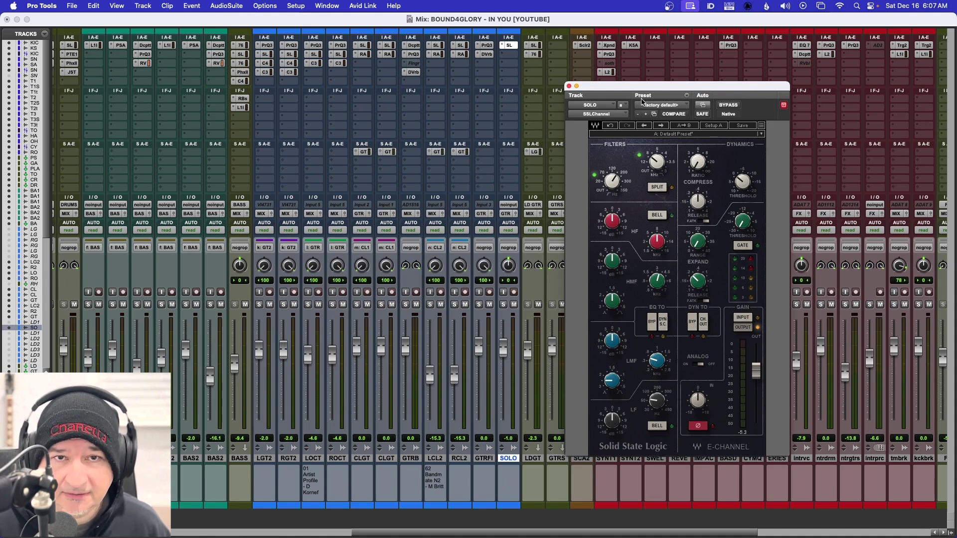
pyautogui.moveTo(648, 91); pyautogui.dragTo(659, 89)
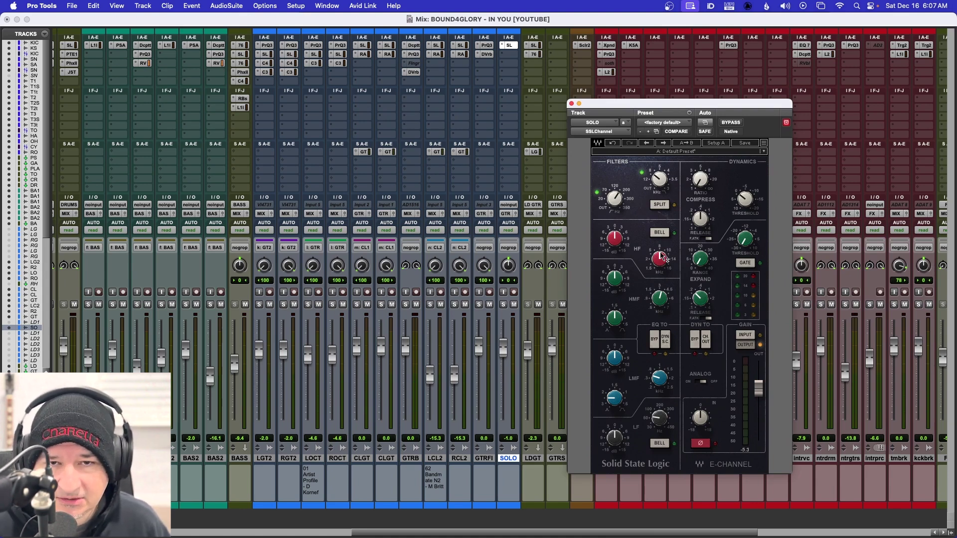
pyautogui.moveTo(613, 220)
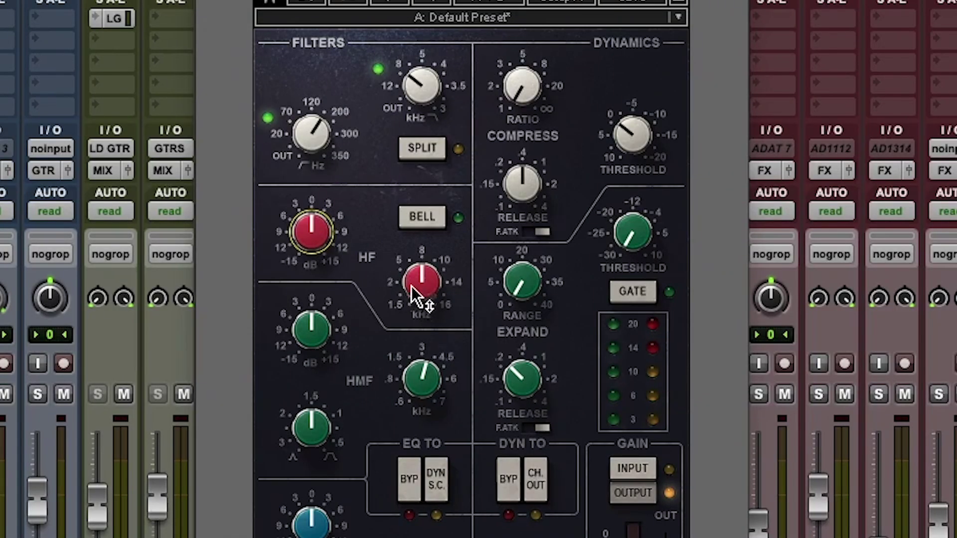
# Lower the HF band to about 5.5 kHz and boost its gain roughly 1.3 dB.
pyautogui.moveTo(423, 281); pyautogui.dragTo(422, 296)
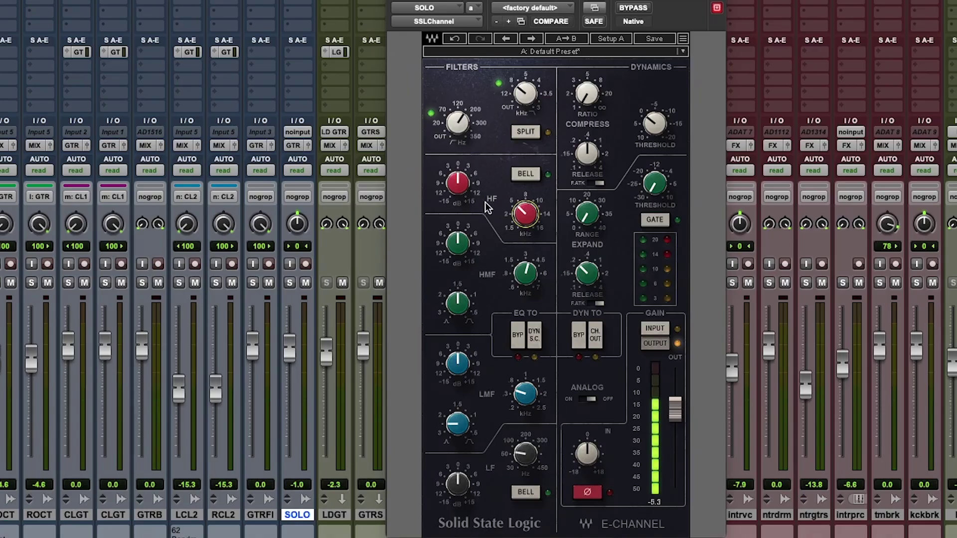
pyautogui.moveTo(457, 182); pyautogui.dragTo(457, 178)
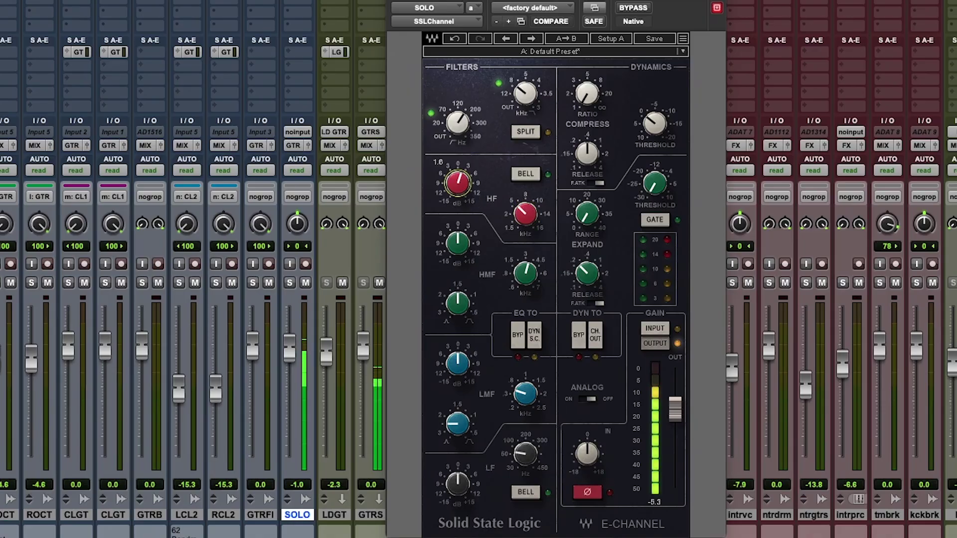
pyautogui.moveTo(456, 183)
pyautogui.moveTo(456, 179); pyautogui.dragTo(457, 174)
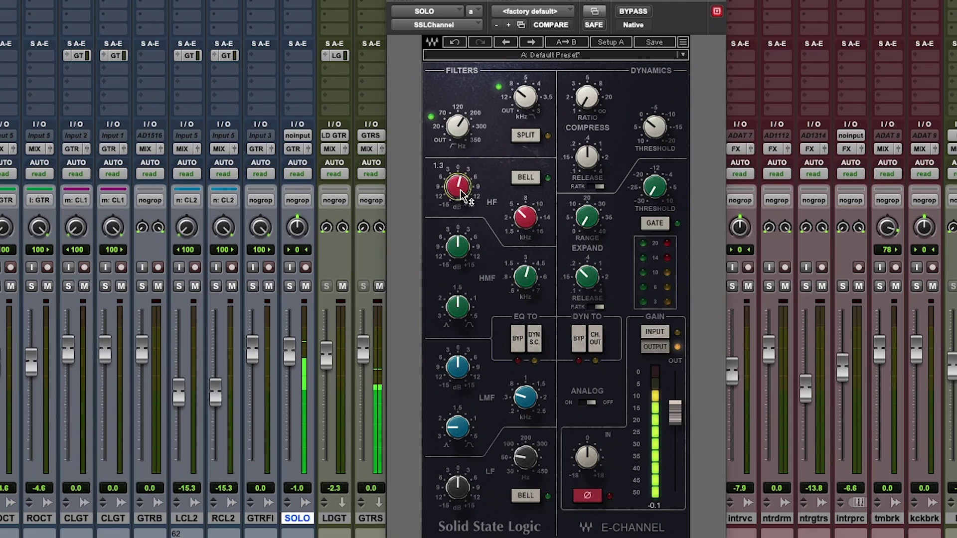
# Toggle BYPASS several times to A/B the EQ against the dry guitar, leaving it active.
pyautogui.click(631, 14)
pyautogui.click(630, 14)
pyautogui.click(630, 14)
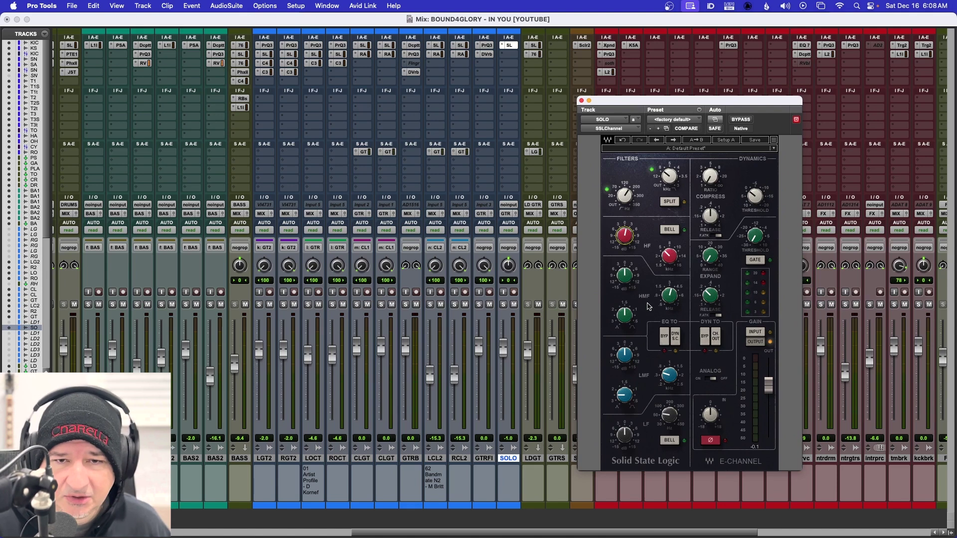
pyautogui.moveTo(458, 244)
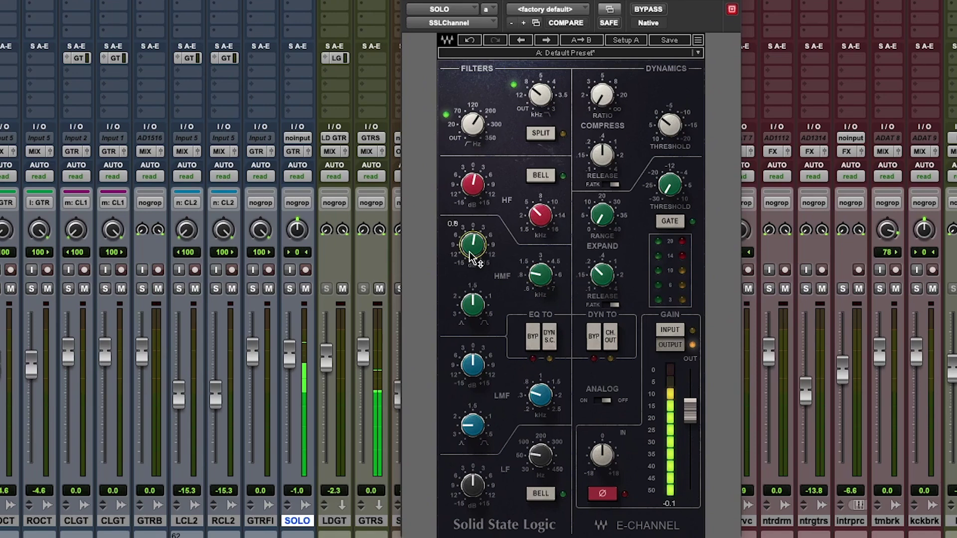
pyautogui.click(649, 9)
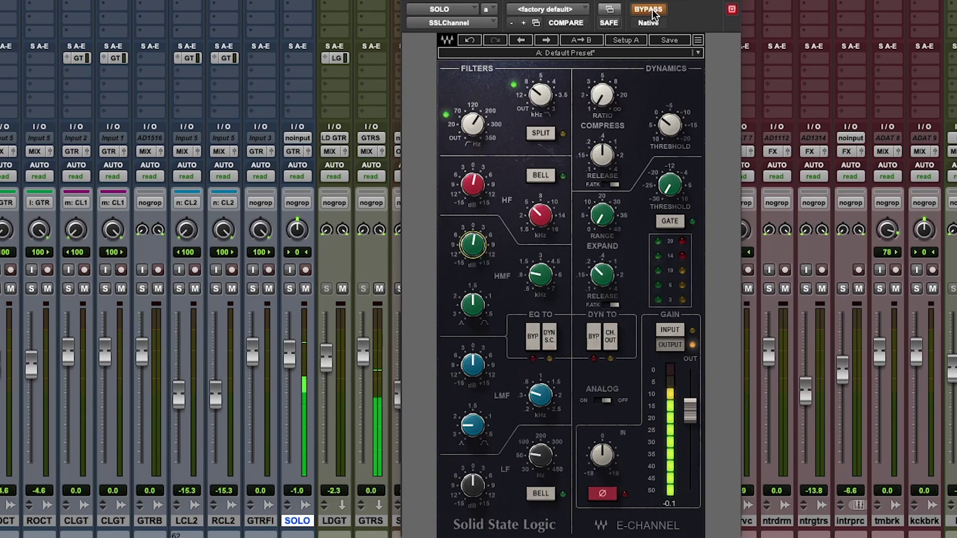
pyautogui.click(648, 9)
pyautogui.click(648, 9)
pyautogui.click(649, 9)
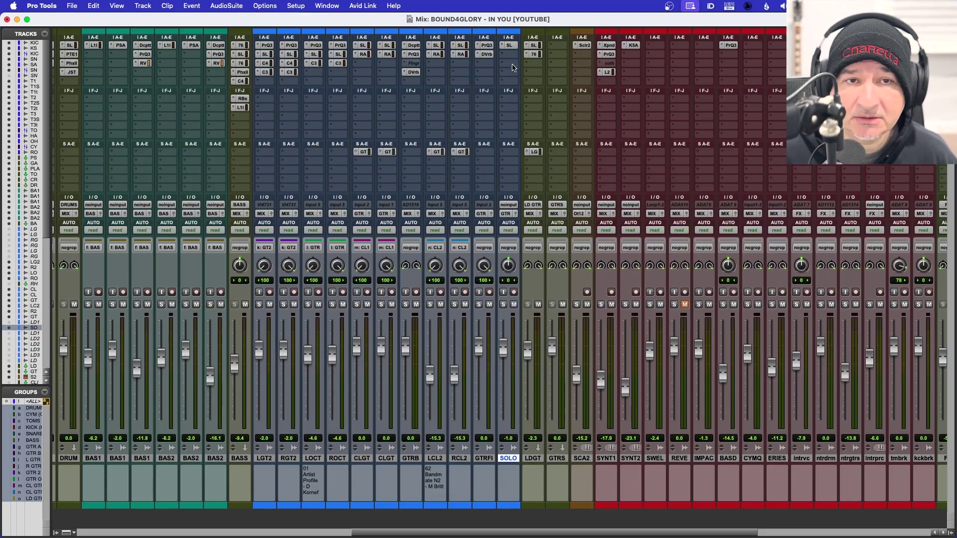
# Insert CLA-76 on the SOLO track and set its attack and release.
pyautogui.click(513, 58)
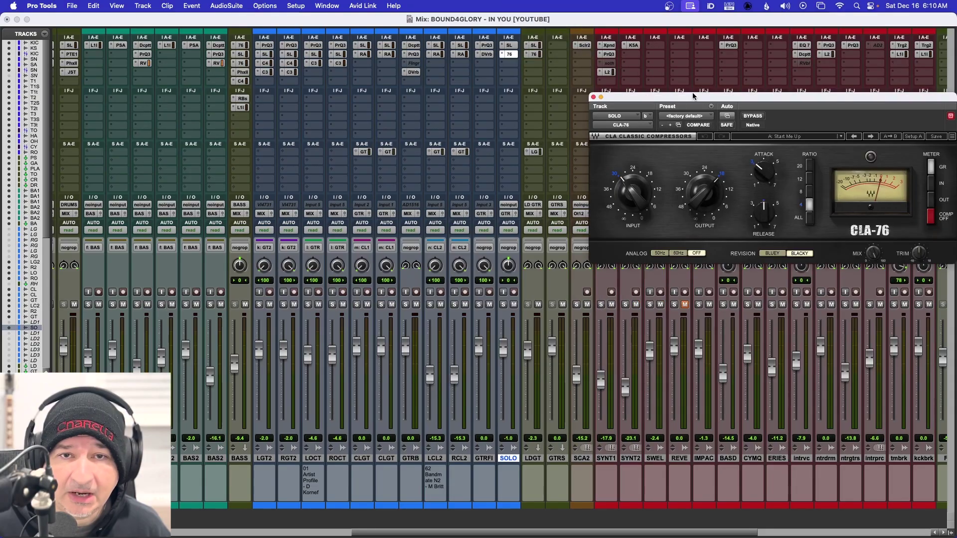
pyautogui.moveTo(693, 99); pyautogui.dragTo(526, 131)
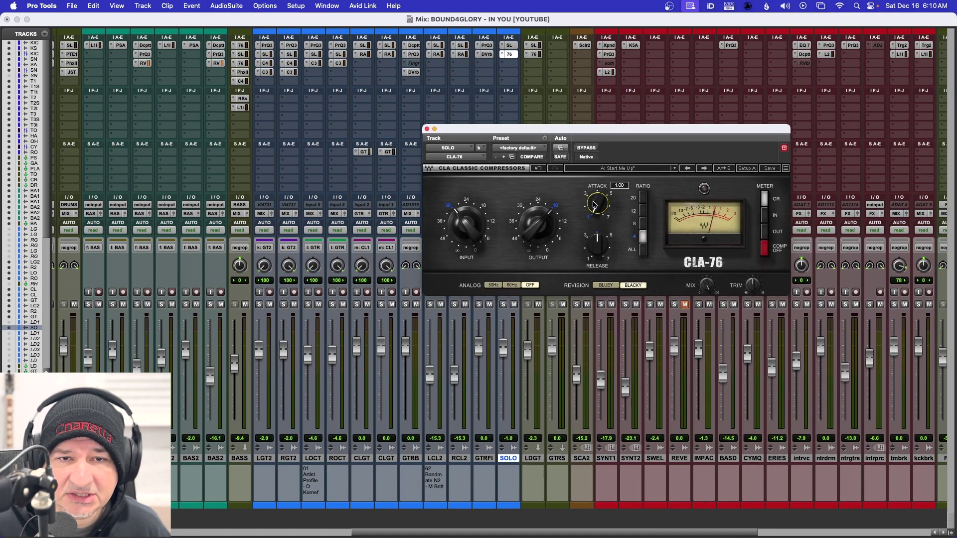
pyautogui.click(596, 204)
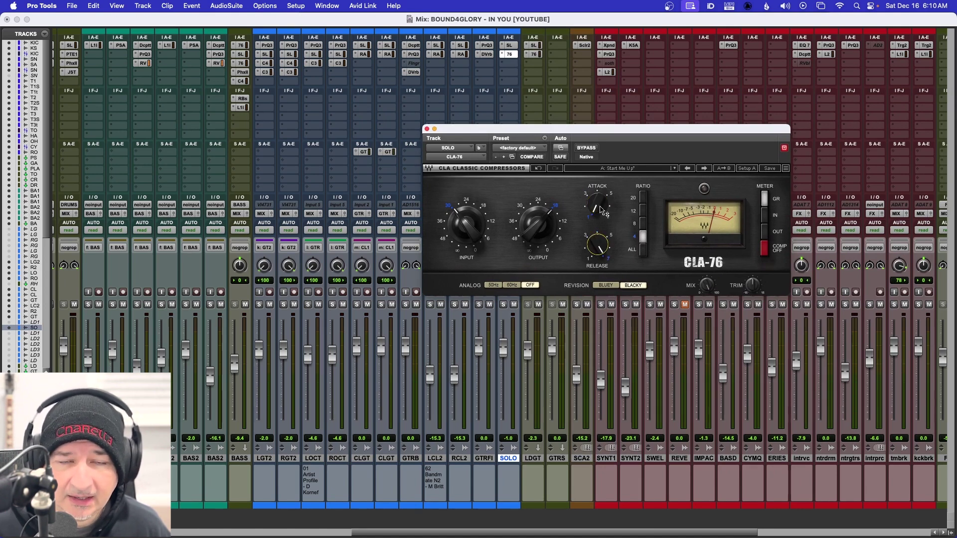
pyautogui.moveTo(590, 136); pyautogui.dragTo(633, 134)
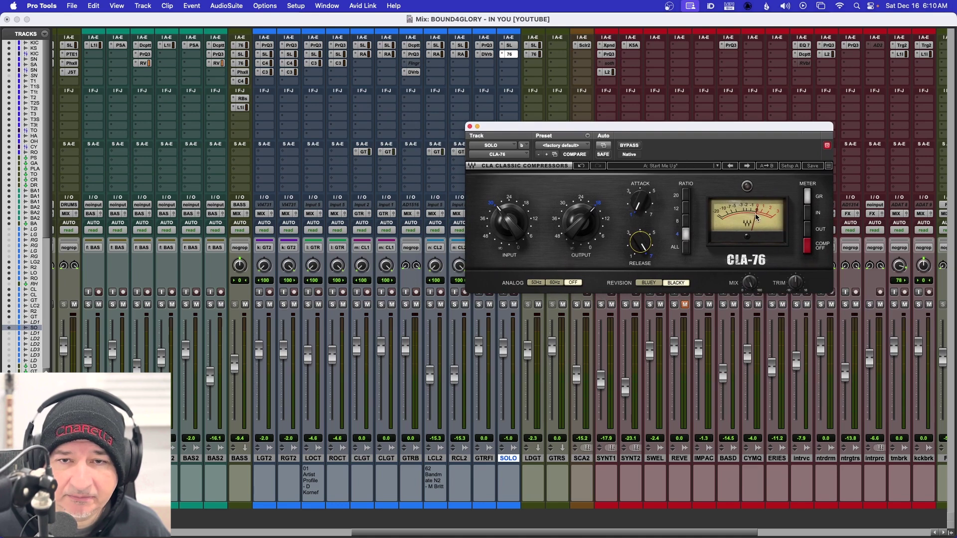
pyautogui.moveTo(623, 135); pyautogui.dragTo(654, 125)
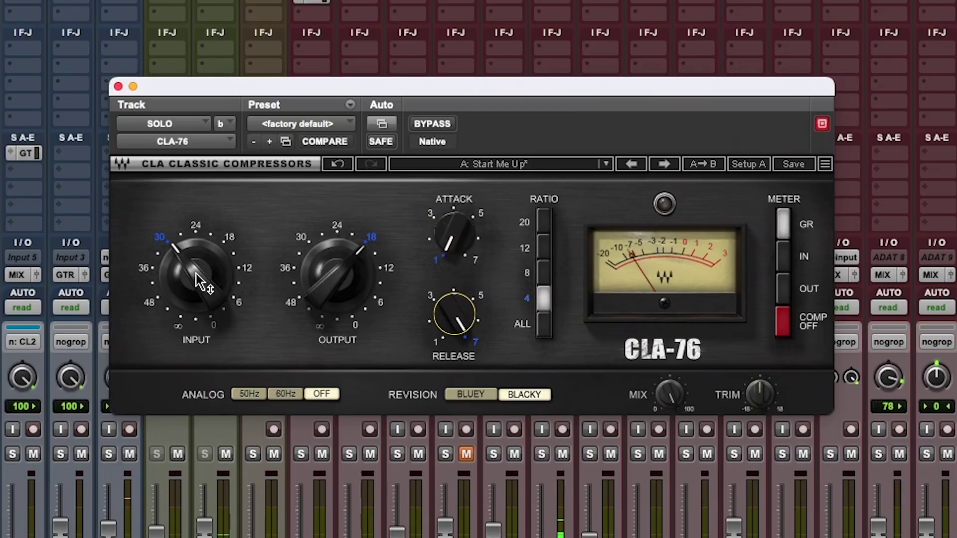
# Set CLA-76 input to about -34.4 and output to about -16.8, comparing with bypass.
pyautogui.moveTo(547, 212); pyautogui.dragTo(547, 221)
pyautogui.moveTo(194, 269); pyautogui.dragTo(201, 280)
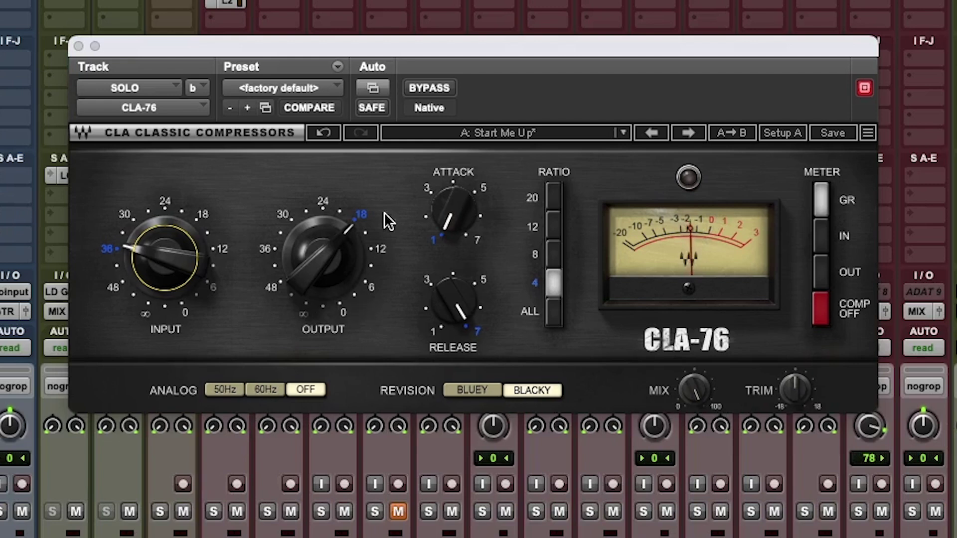
pyautogui.click(426, 90)
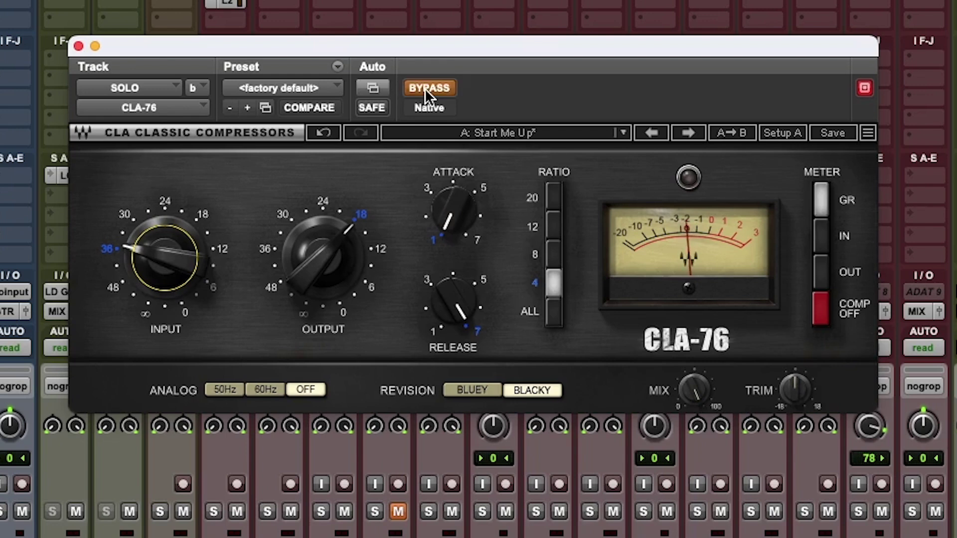
pyautogui.click(425, 88)
pyautogui.moveTo(321, 254); pyautogui.dragTo(322, 258)
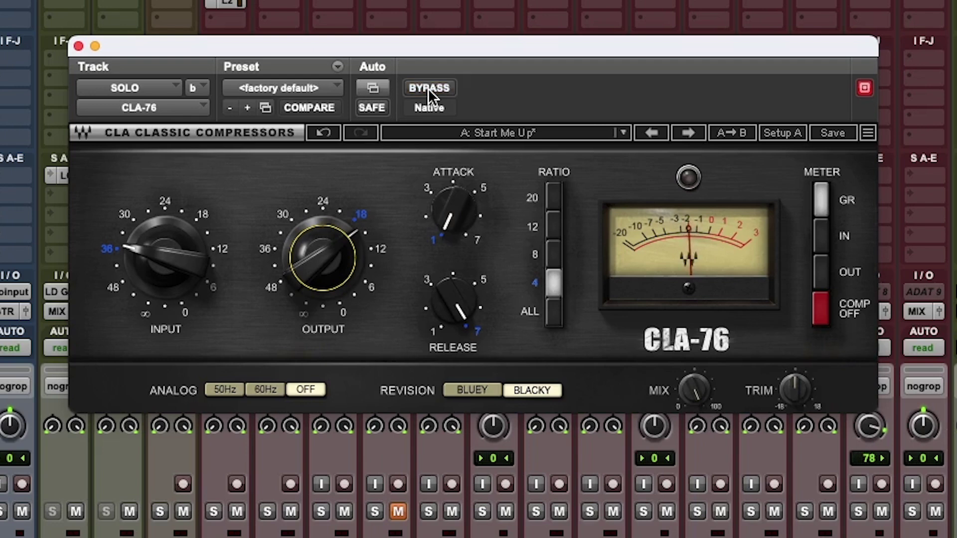
pyautogui.click(429, 88)
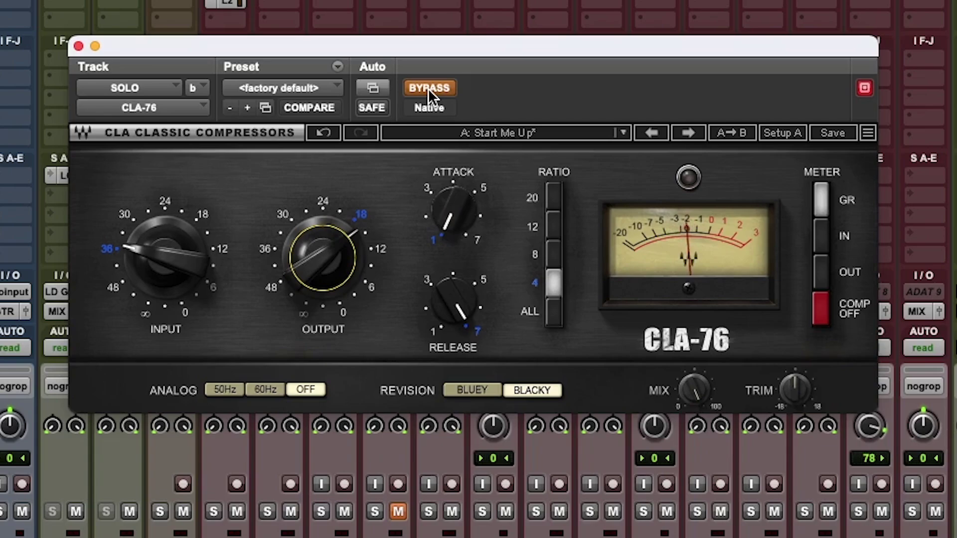
pyautogui.click(429, 88)
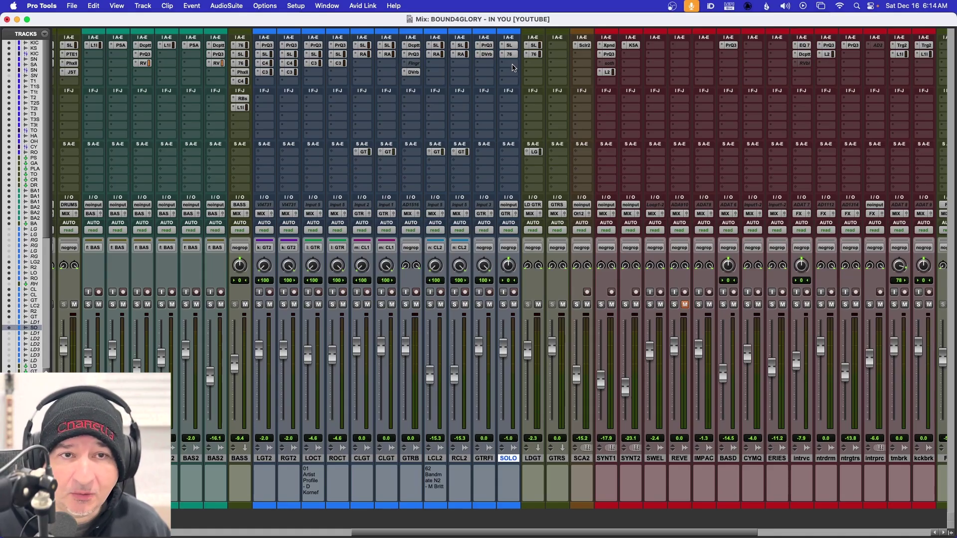
# Insert Phoenix II on SOLO with Process at 40.34 and output trim -0.86, left enabled.
pyautogui.click(510, 63)
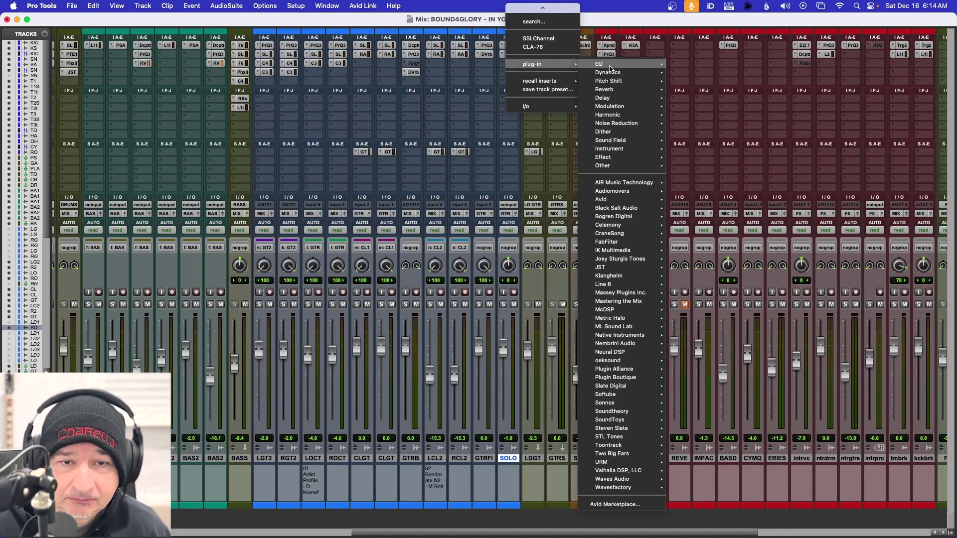
pyautogui.click(700, 236)
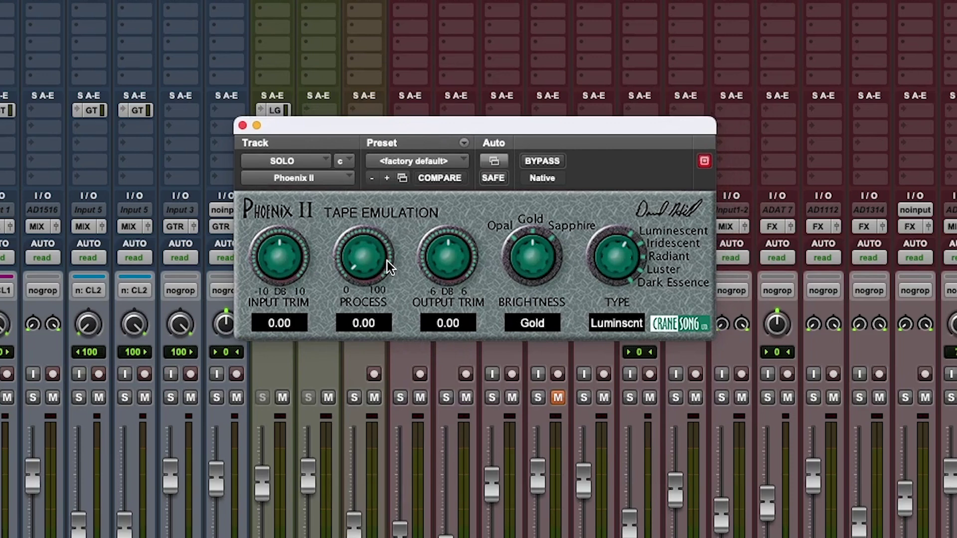
pyautogui.moveTo(378, 270); pyautogui.dragTo(402, 225)
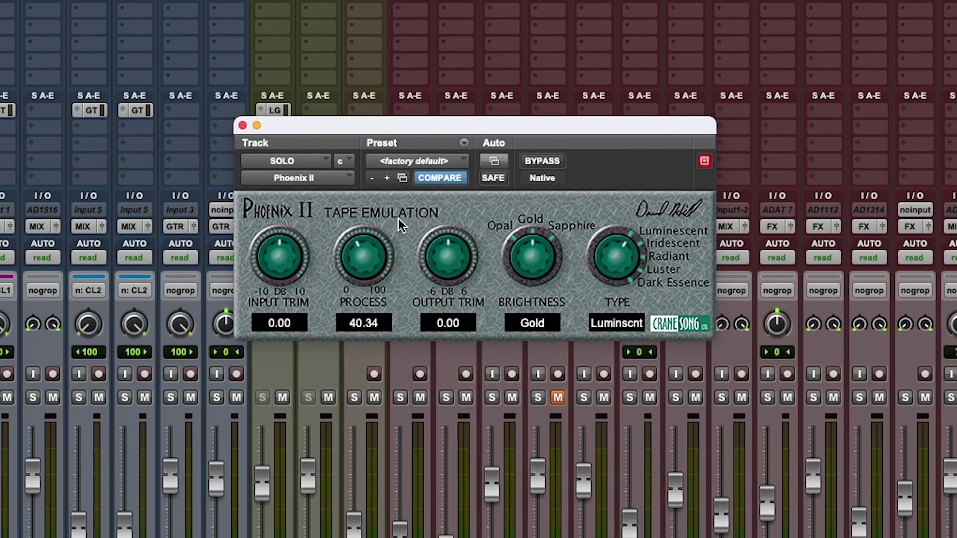
pyautogui.moveTo(451, 243); pyautogui.dragTo(456, 260)
pyautogui.click(540, 162)
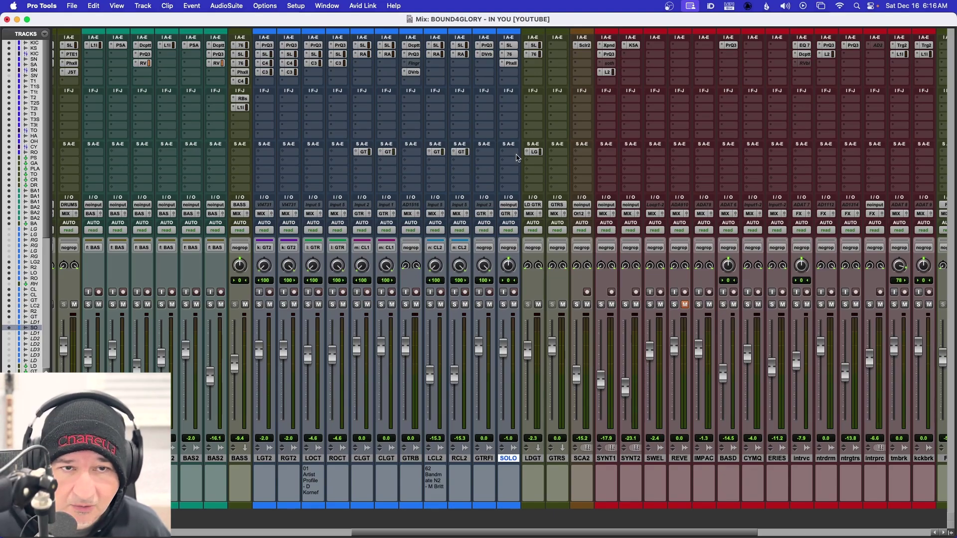
# Select the GTRD bus and open its H-Delay insert over the mixer.
pyautogui.click(512, 153)
pyautogui.press('Escape')
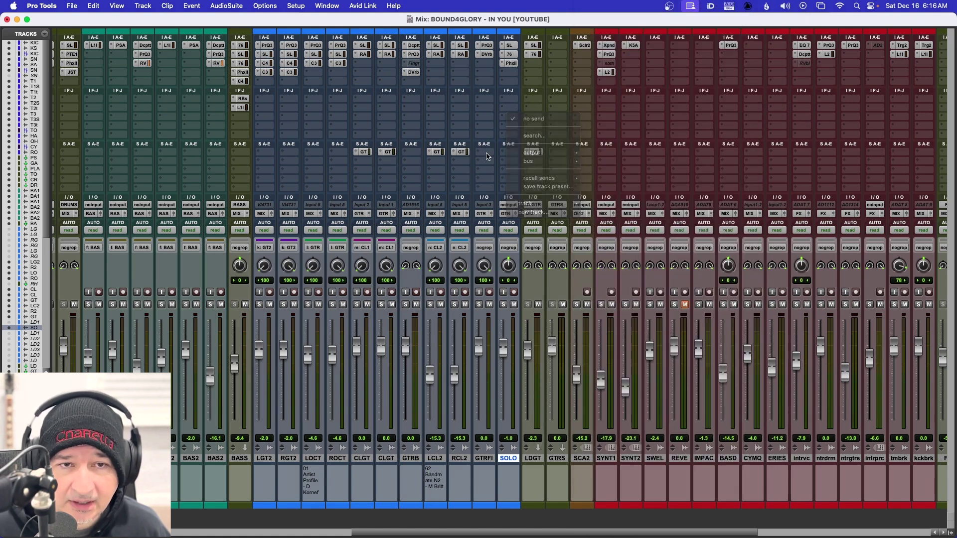
pyautogui.hscroll(10, 507, 169)
pyautogui.hscroll(10, 524, 224)
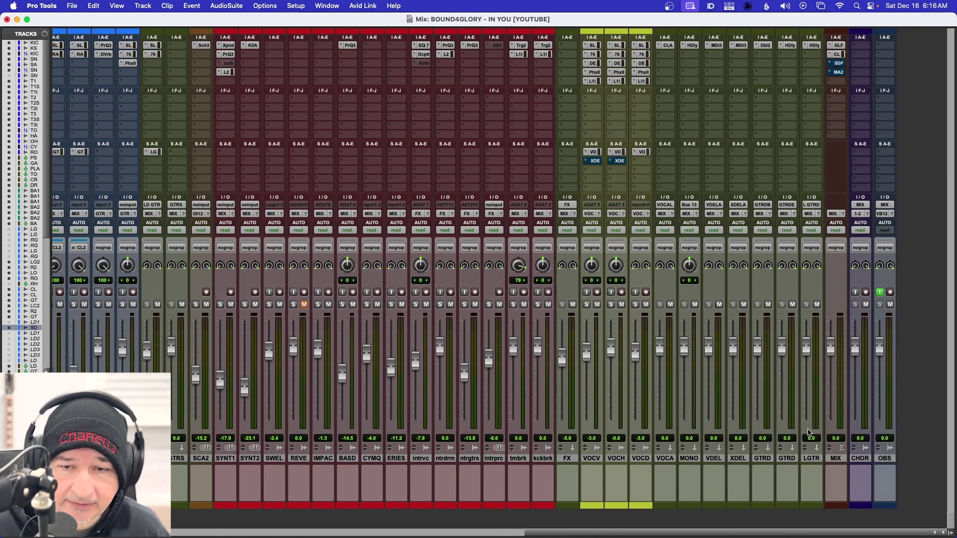
pyautogui.click(789, 458)
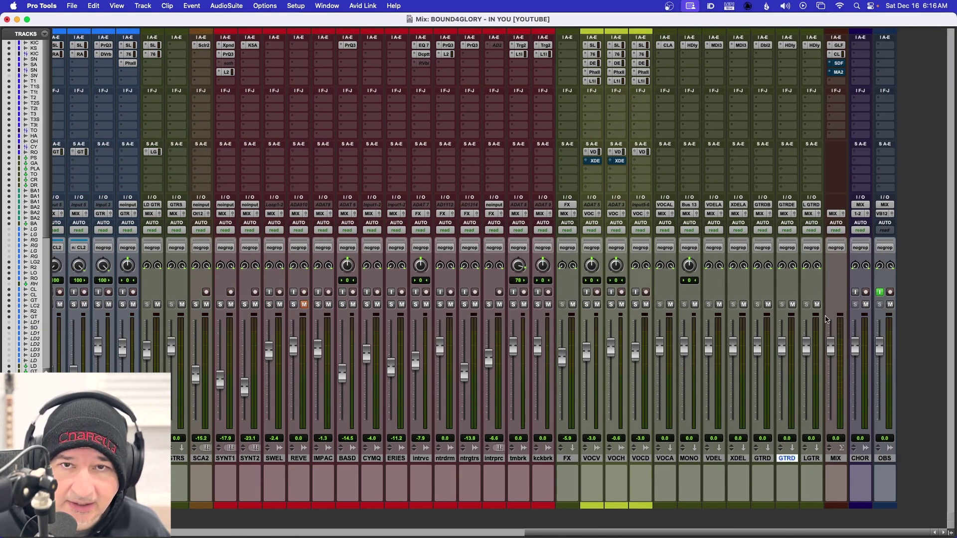
pyautogui.click(813, 46)
pyautogui.moveTo(546, 168); pyautogui.dragTo(478, 134)
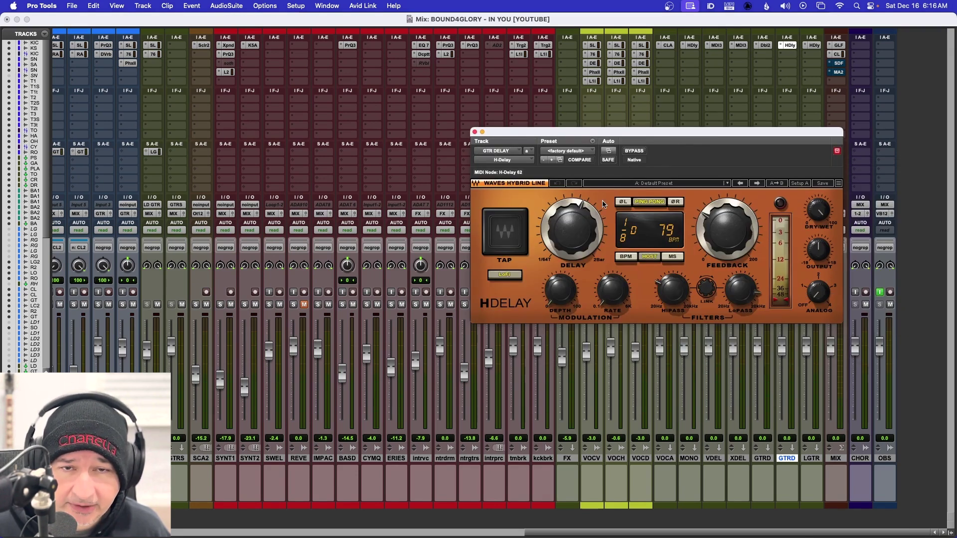
pyautogui.moveTo(628, 139); pyautogui.dragTo(534, 134)
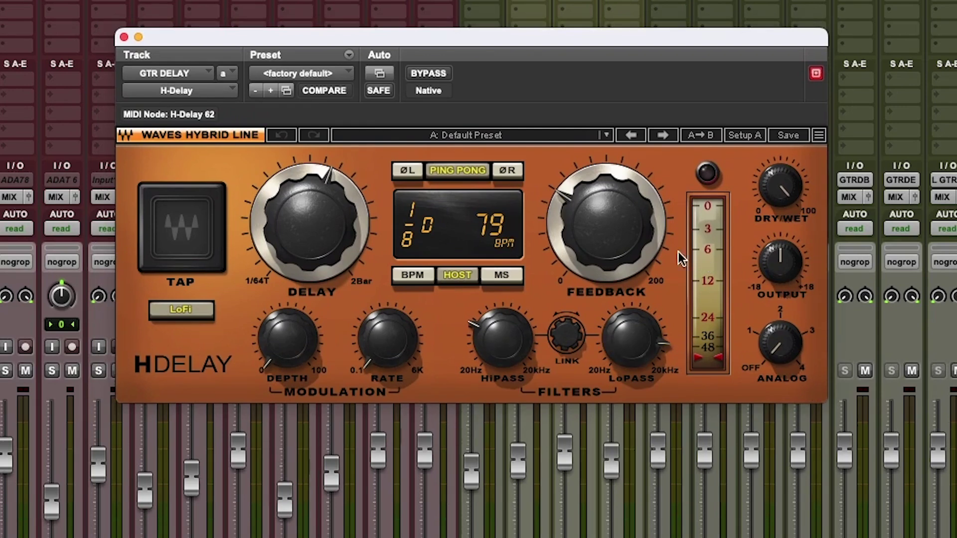
pyautogui.moveTo(728, 229)
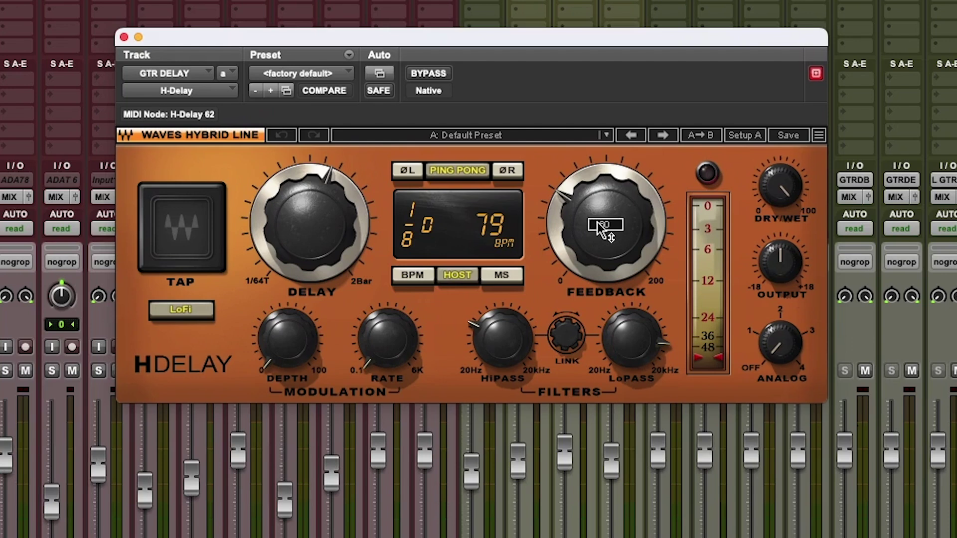
# Enable LoFi, keep the delay synced to session tempo with feedback near 60, and close H-Delay.
pyautogui.click(189, 308)
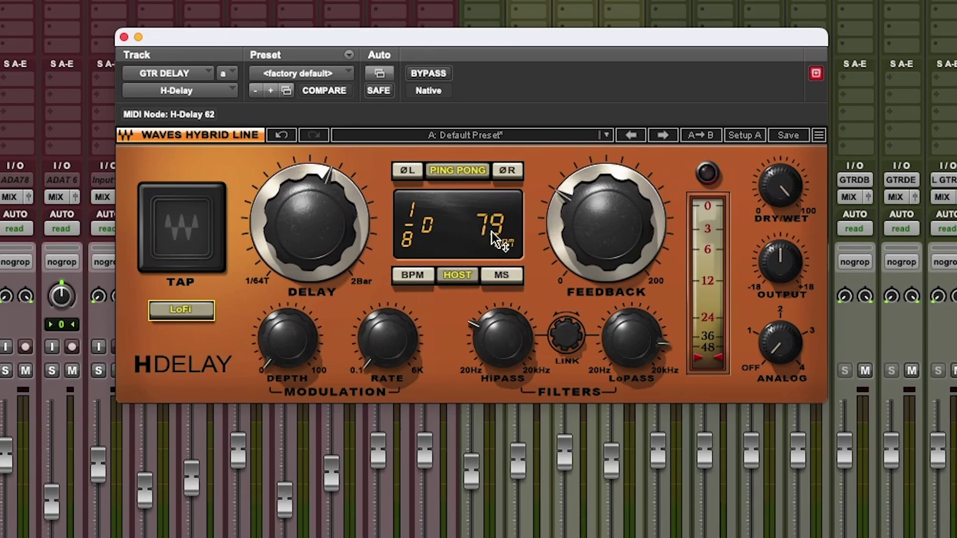
pyautogui.click(500, 277)
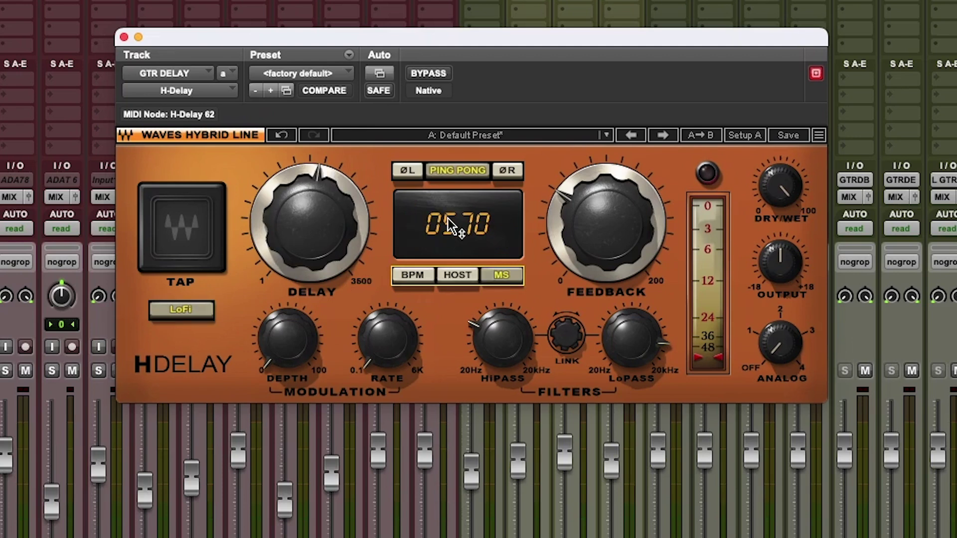
pyautogui.click(455, 276)
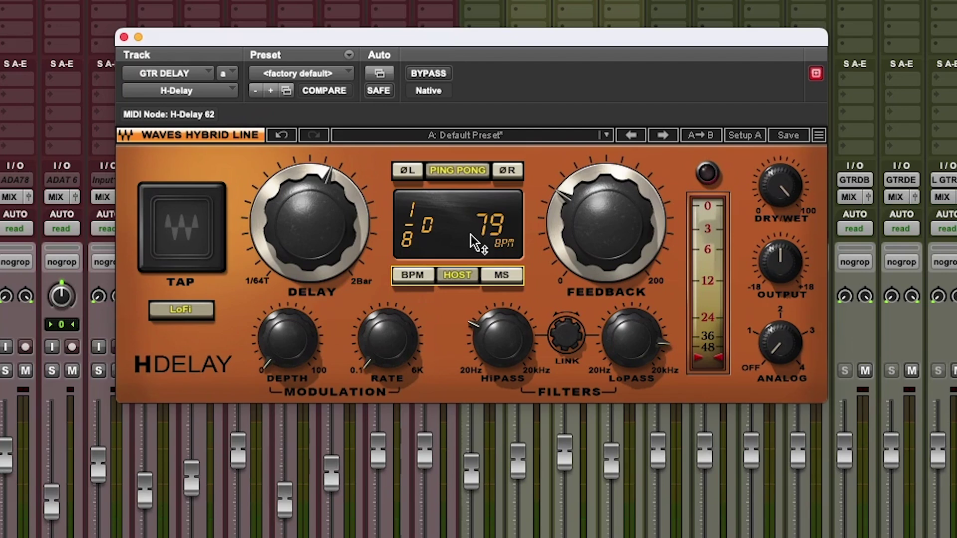
pyautogui.click(604, 225)
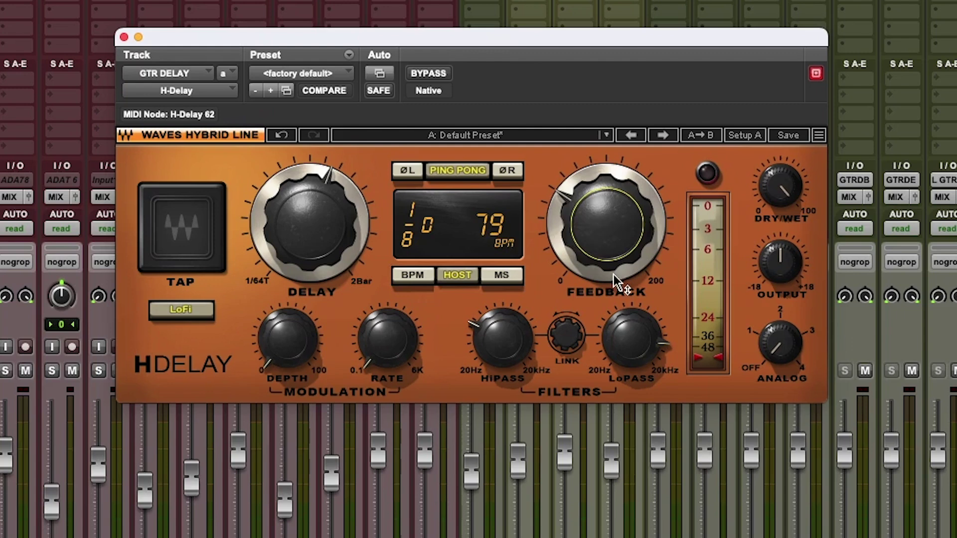
pyautogui.click(606, 228)
pyautogui.click(123, 37)
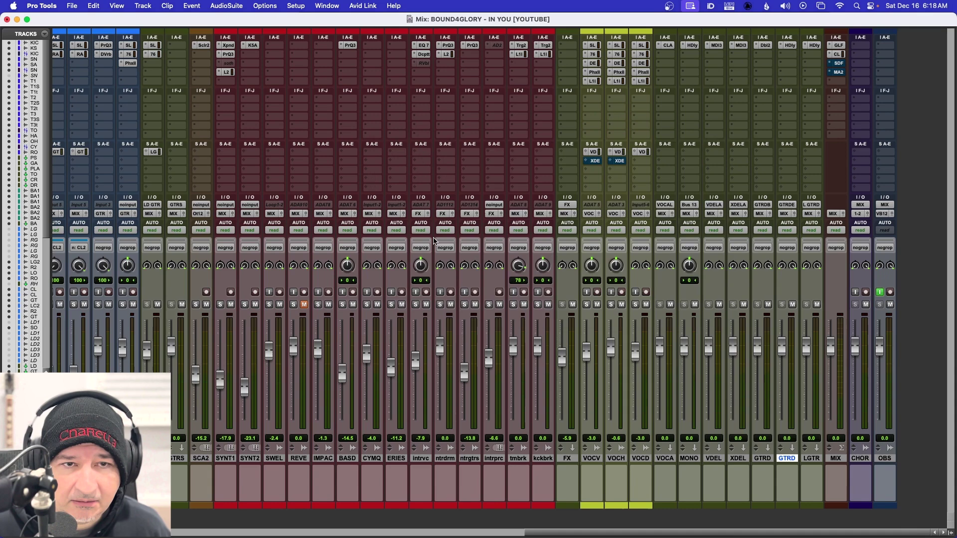
pyautogui.hscroll(-10, 433, 241)
pyautogui.hscroll(-5, 463, 157)
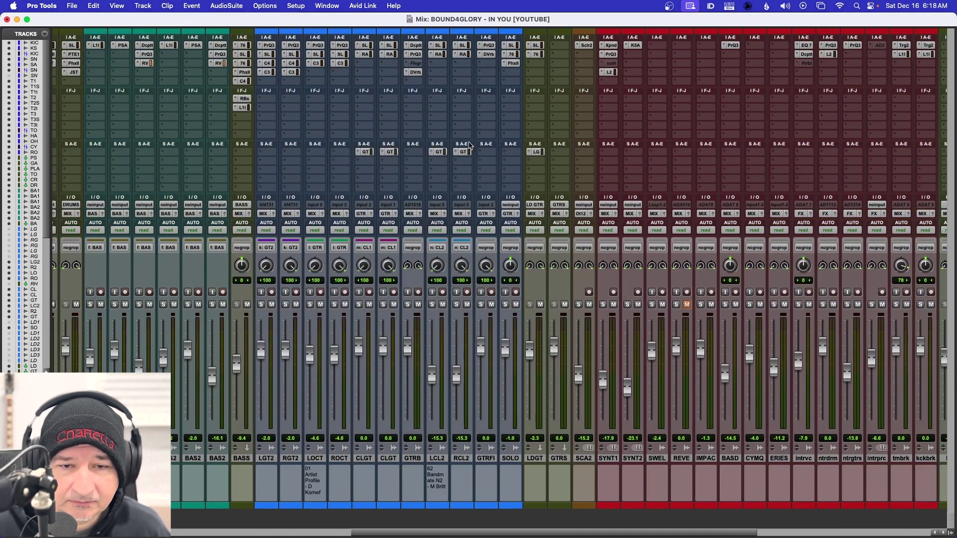
# Route SOLO send A to the GTR DELAY bus at -10.5 dB.
pyautogui.click(515, 157)
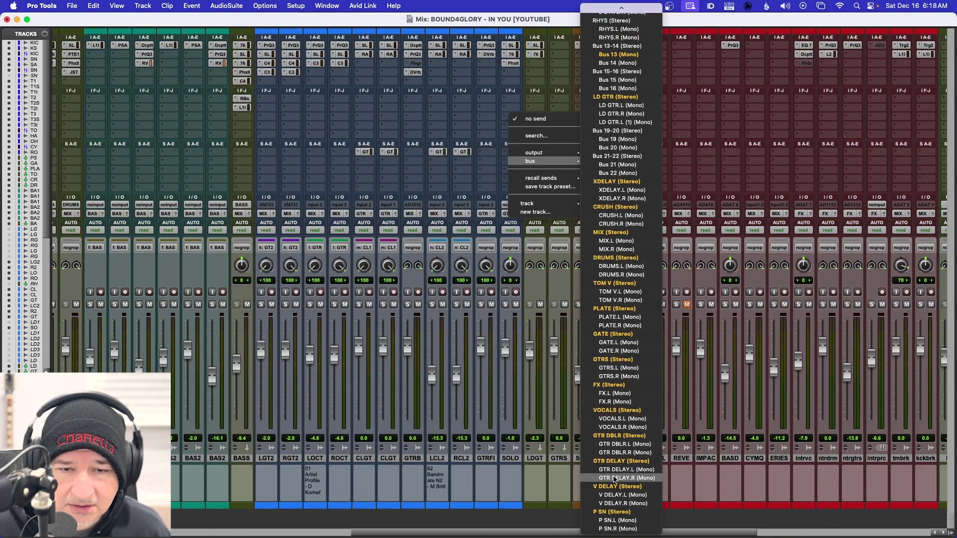
pyautogui.click(616, 462)
pyautogui.moveTo(826, 147); pyautogui.dragTo(672, 134)
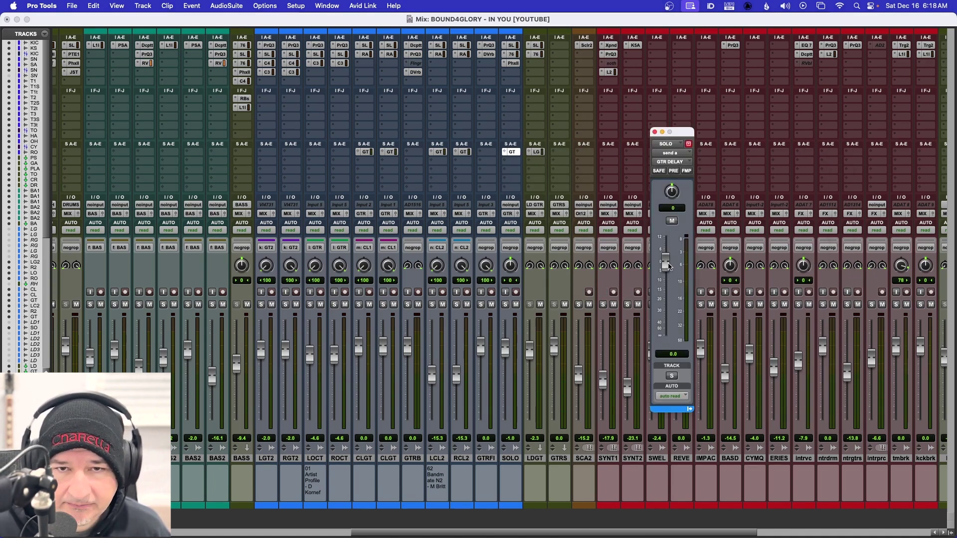
pyautogui.moveTo(668, 266); pyautogui.dragTo(665, 284)
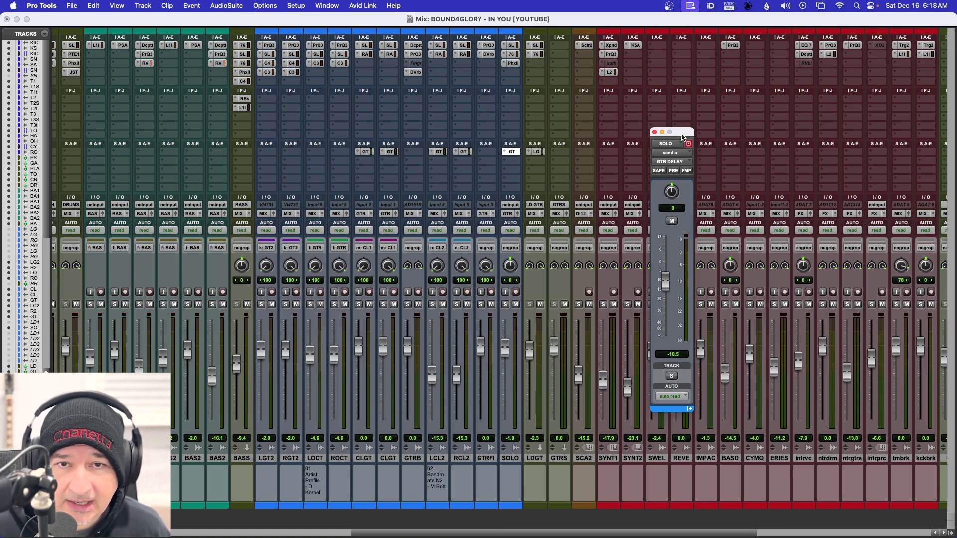
pyautogui.moveTo(683, 137); pyautogui.dragTo(681, 129)
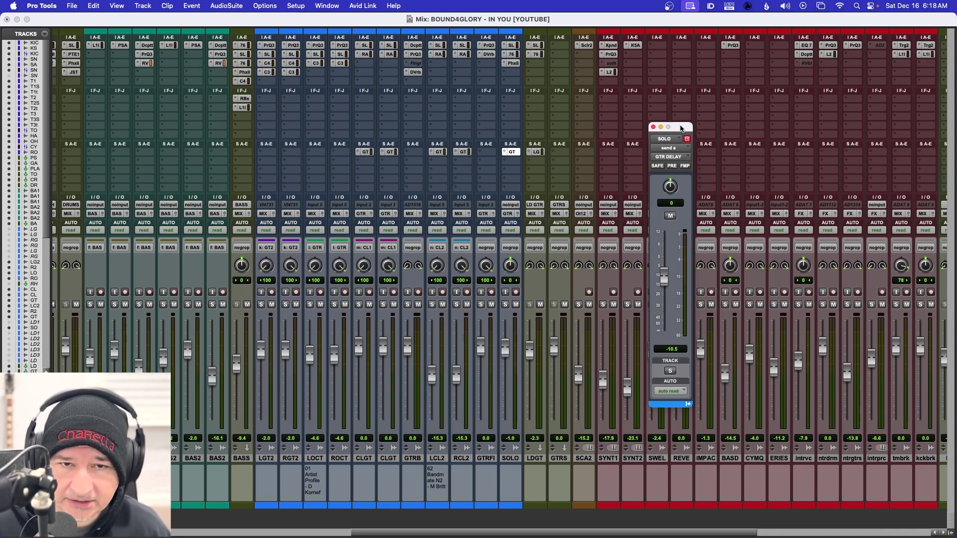
pyautogui.moveTo(681, 128); pyautogui.dragTo(677, 130)
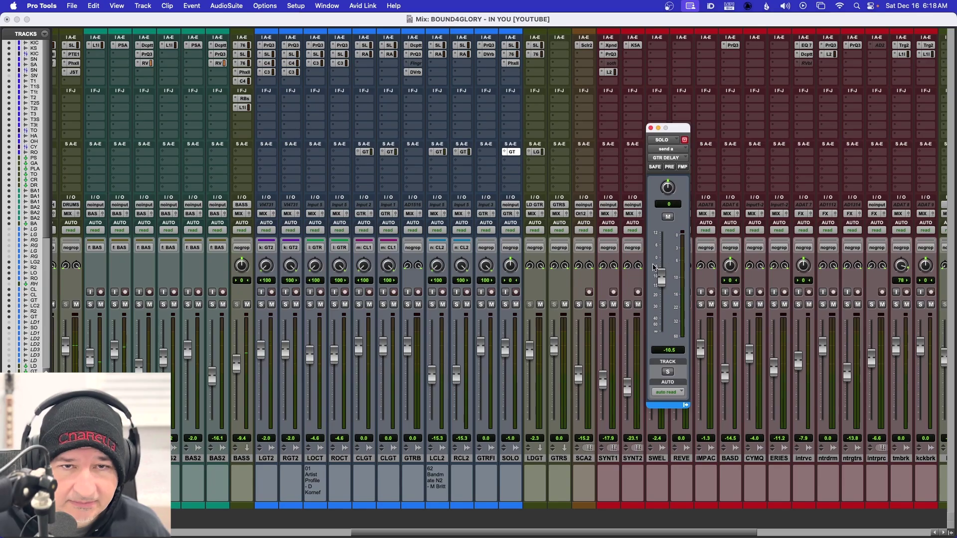
pyautogui.hscroll(10, 735, 249)
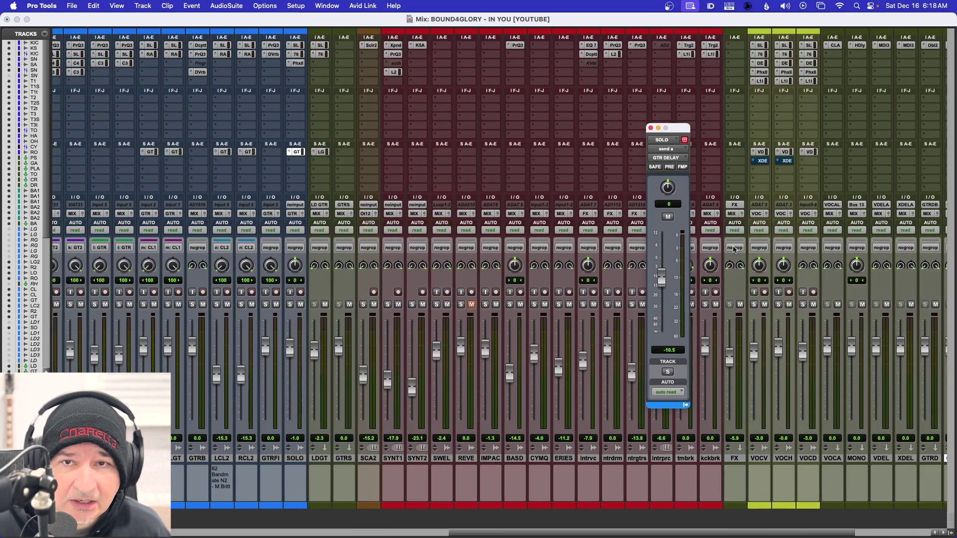
pyautogui.hscroll(10, 748, 188)
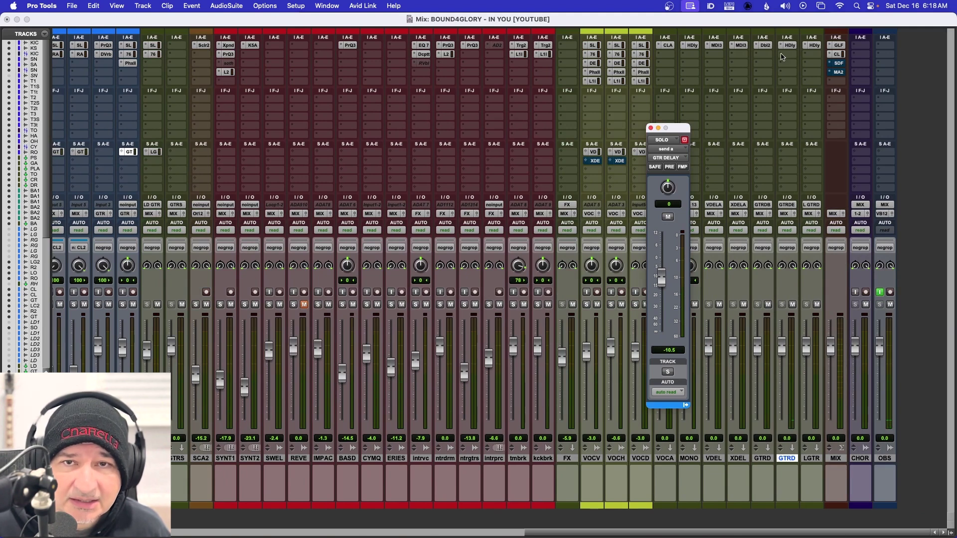
# Reopen H-Delay on GTR DELAY and lower the SOLO send to -11.0 dB.
pyautogui.click(665, 158)
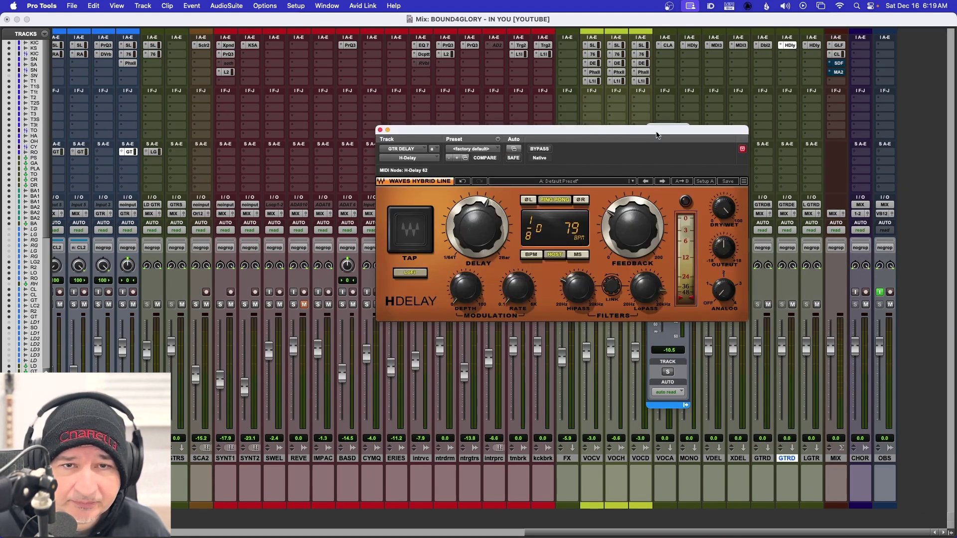
pyautogui.moveTo(658, 131); pyautogui.dragTo(522, 155)
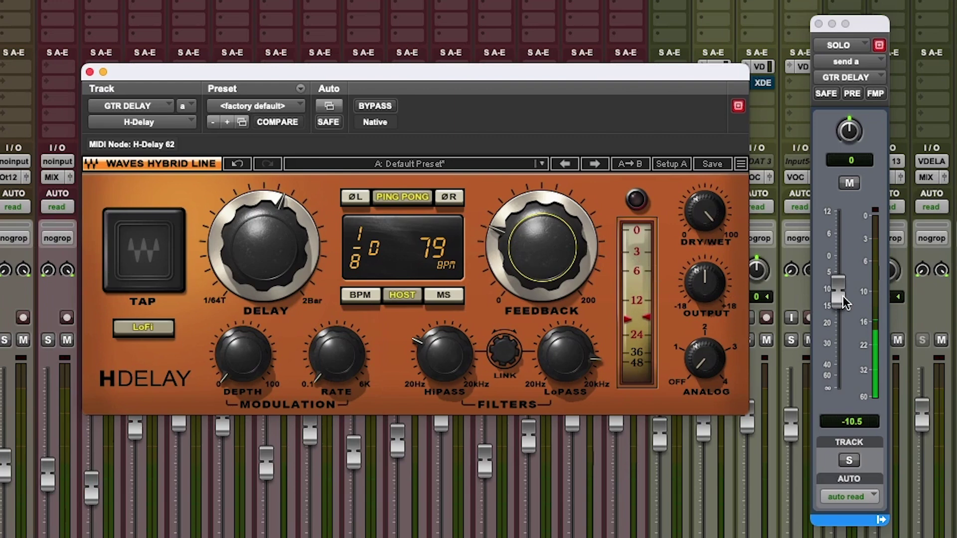
pyautogui.moveTo(841, 299); pyautogui.dragTo(843, 318)
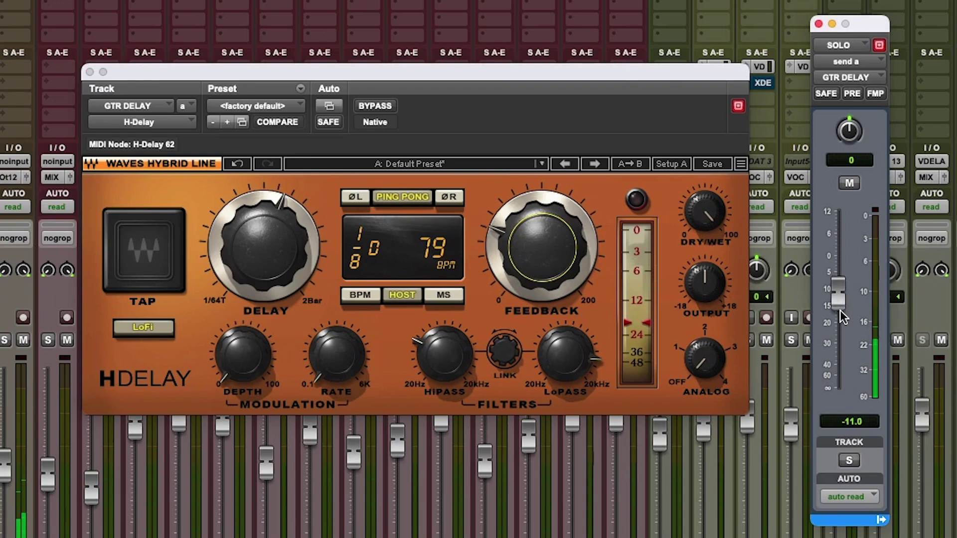